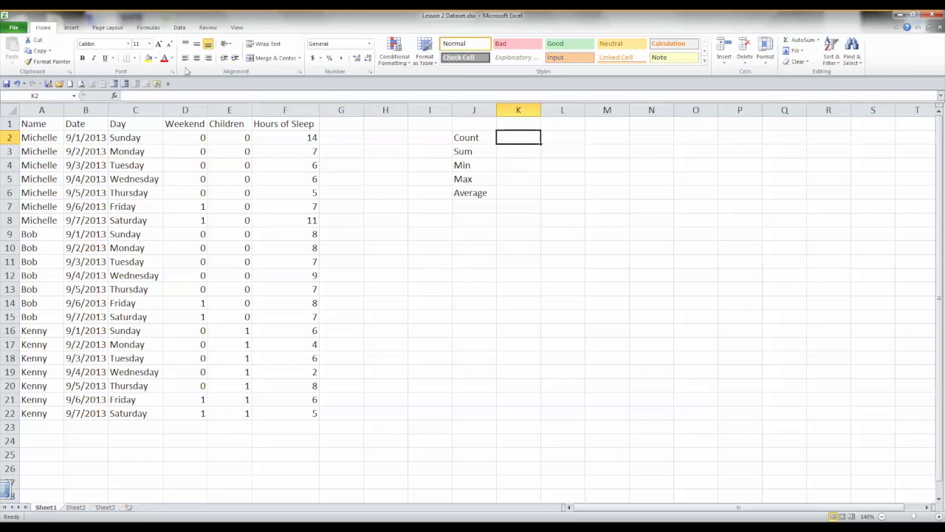
# Search the function library for "count" and review the descriptions of COUNTIF, COUNTIFS, COUNTA, FREQUENCY and the database count functions
pyautogui.click(114, 96)
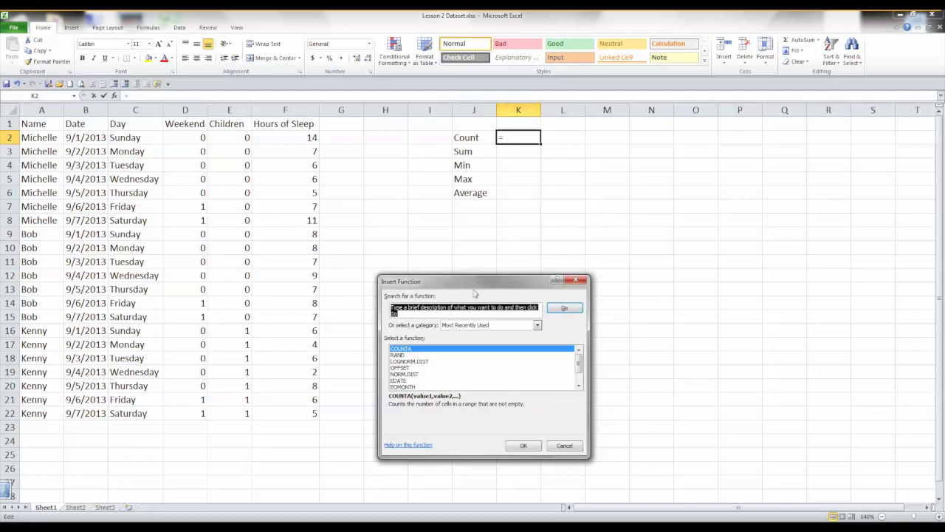
pyautogui.moveTo(478, 283); pyautogui.dragTo(334, 129)
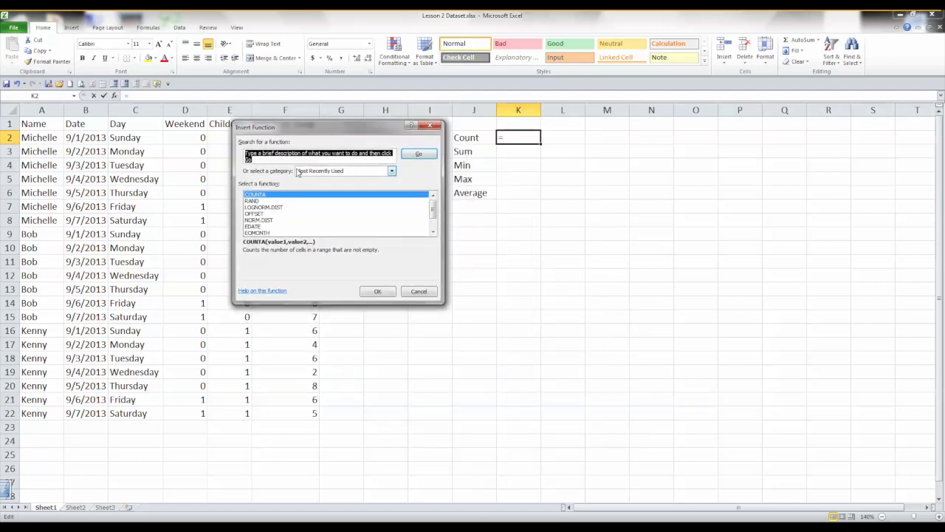
pyautogui.write('count')
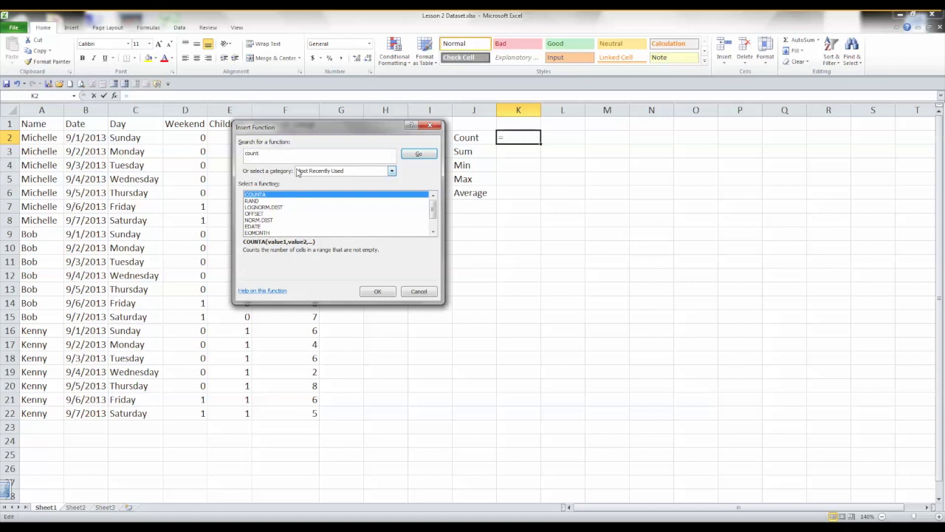
pyautogui.click(415, 157)
pyautogui.click(266, 201)
pyautogui.click(264, 207)
pyautogui.click(256, 214)
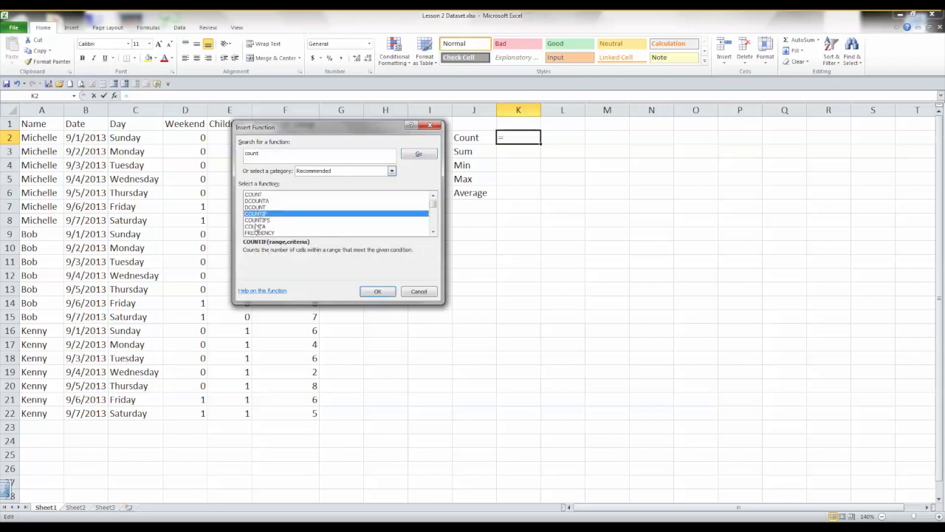
pyautogui.click(256, 226)
pyautogui.click(259, 220)
pyautogui.click(261, 233)
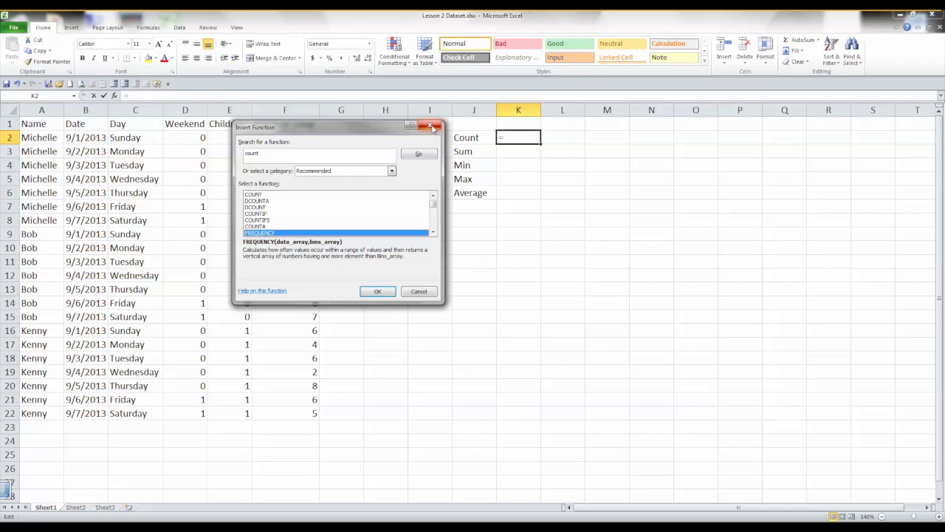
pyautogui.click(433, 127)
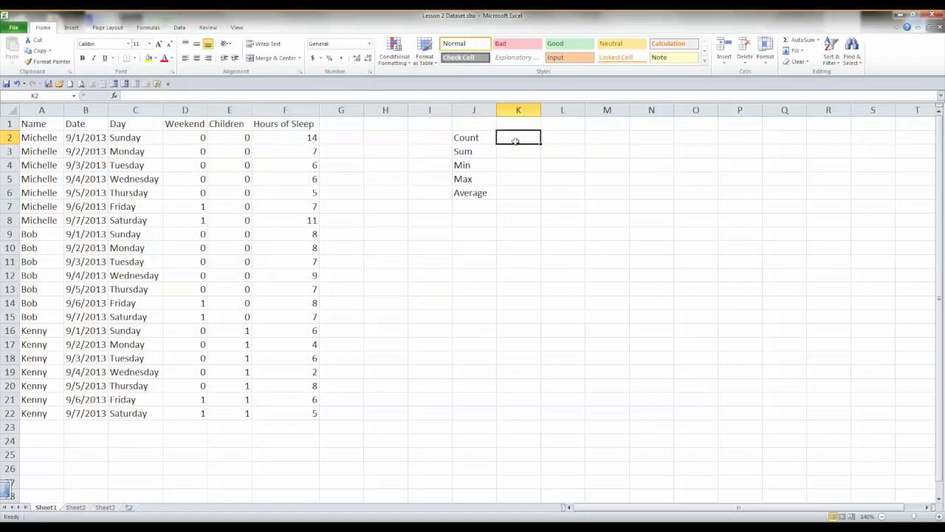
# Begin a formula in K2 with the COUNT function, leaving its argument open for a range
pyautogui.write('=')
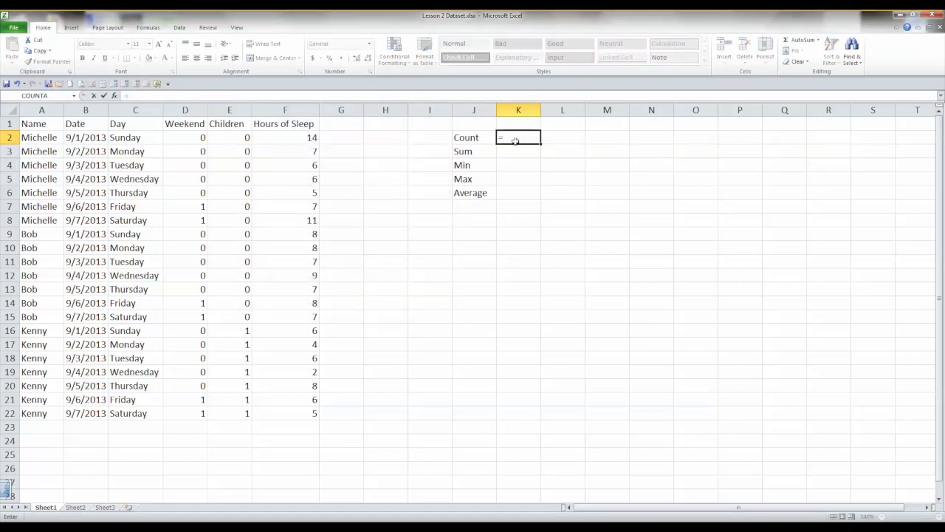
pyautogui.write('c')
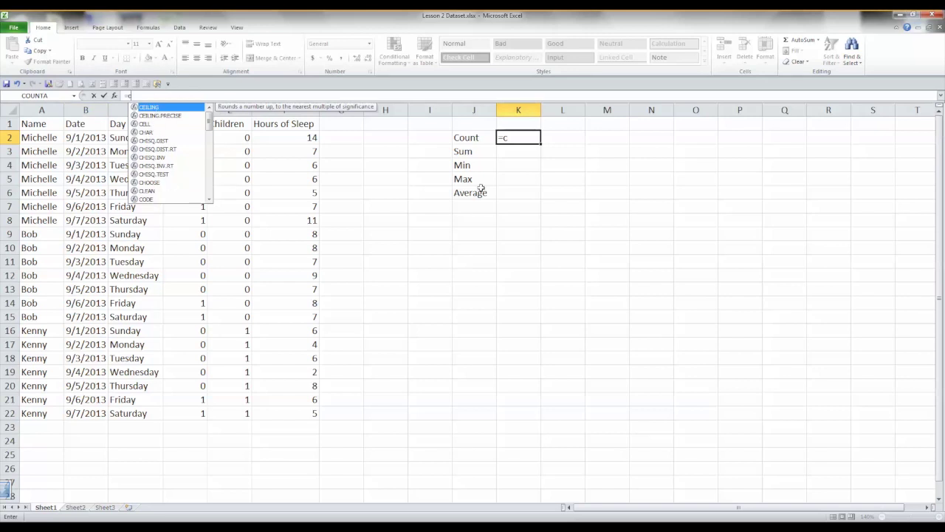
pyautogui.write('ou')
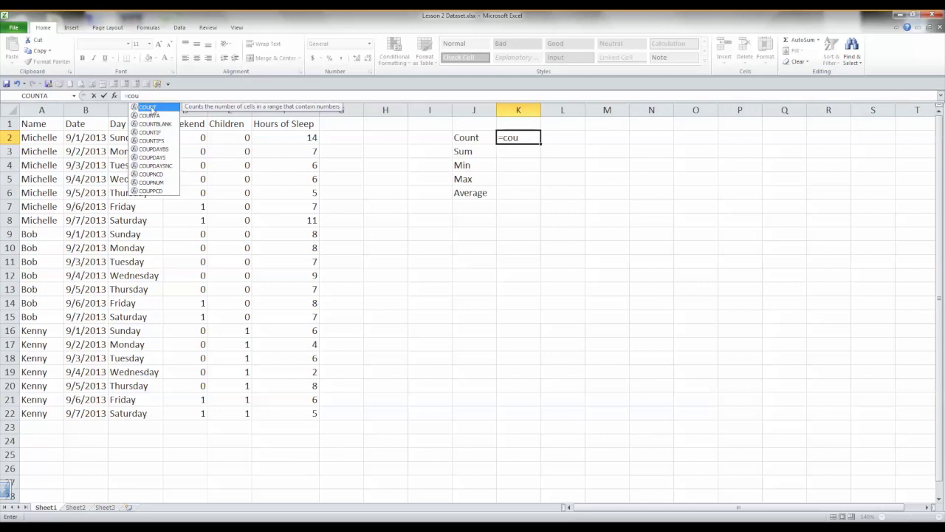
pyautogui.doubleClick(150, 107)
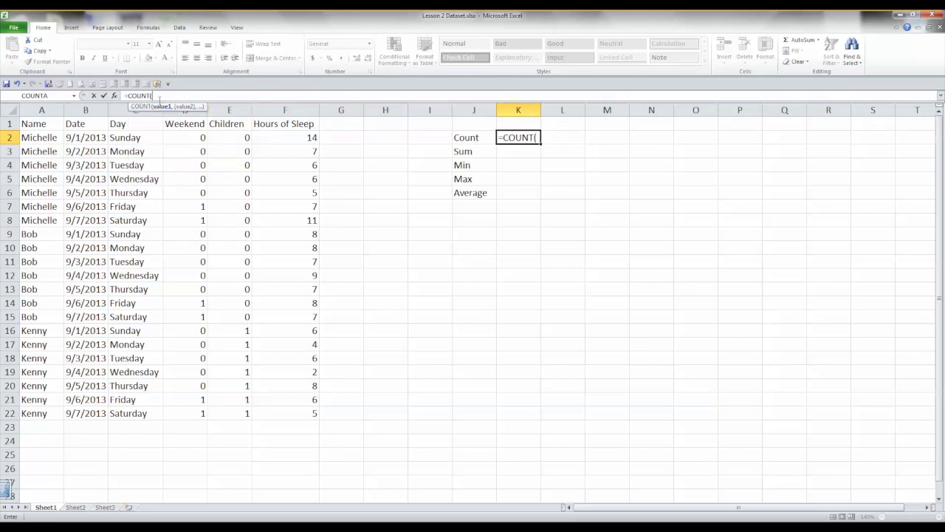
pyautogui.click(114, 95)
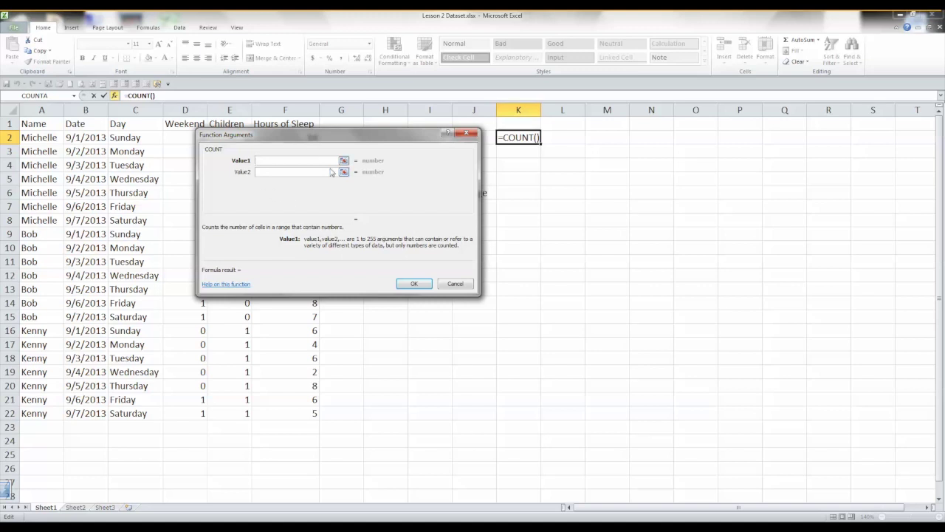
pyautogui.click(413, 283)
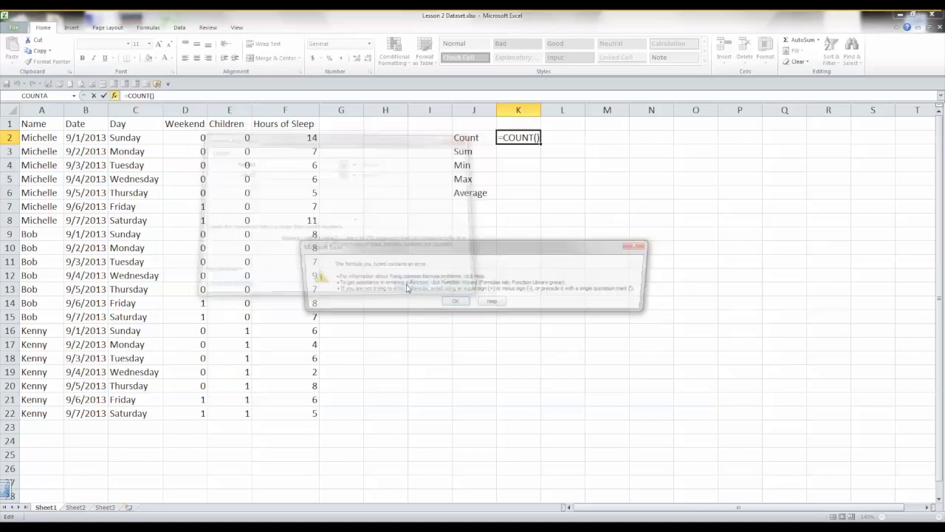
pyautogui.click(449, 303)
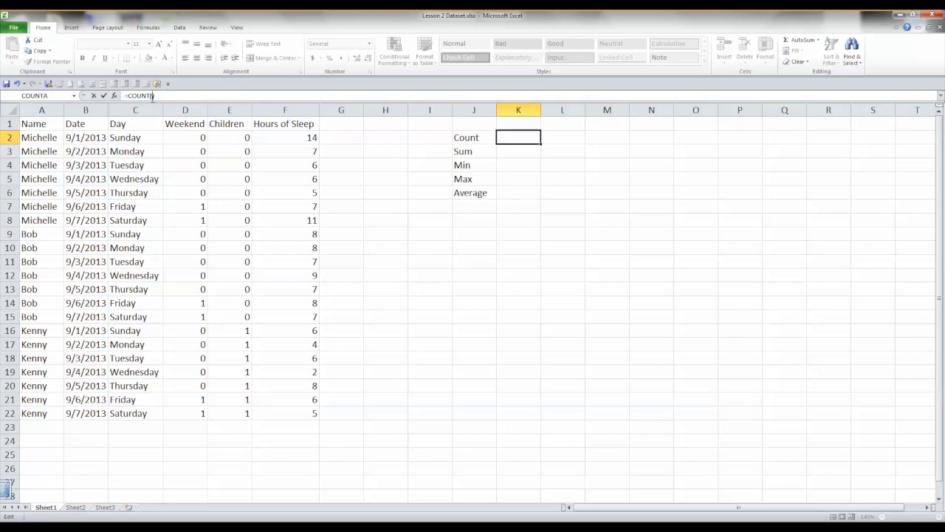
pyautogui.press('BackSpace')
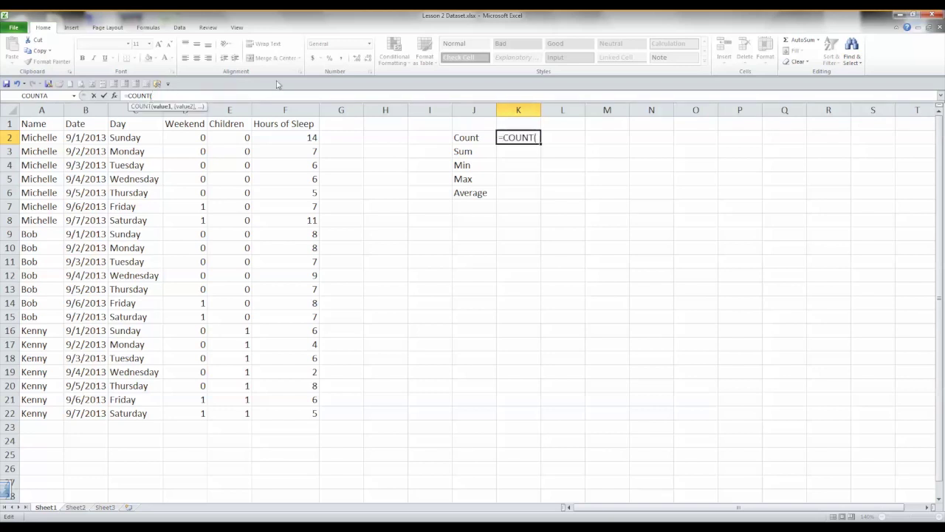
# Complete the COUNT formula in K2 with the Hours of Sleep range F2:F22
pyautogui.moveTo(302, 141); pyautogui.dragTo(296, 414)
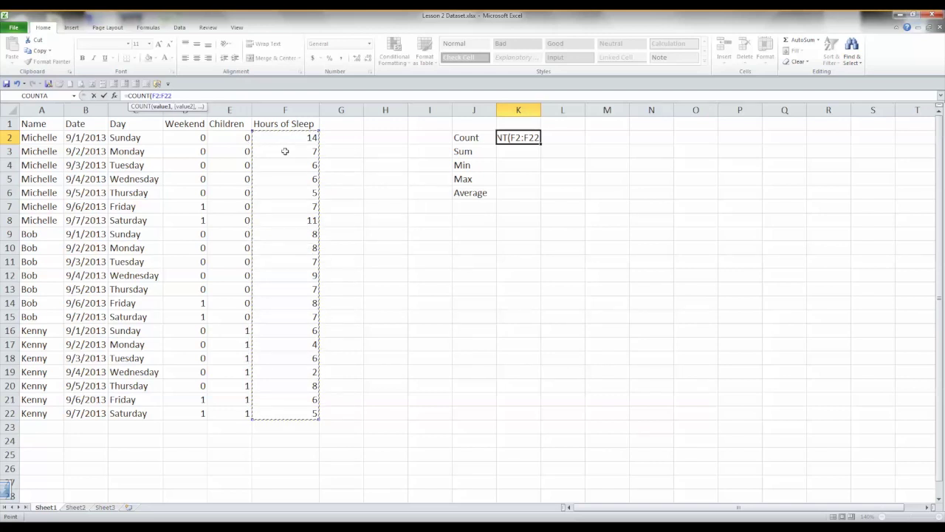
pyautogui.write(')')
pyautogui.press('Return')
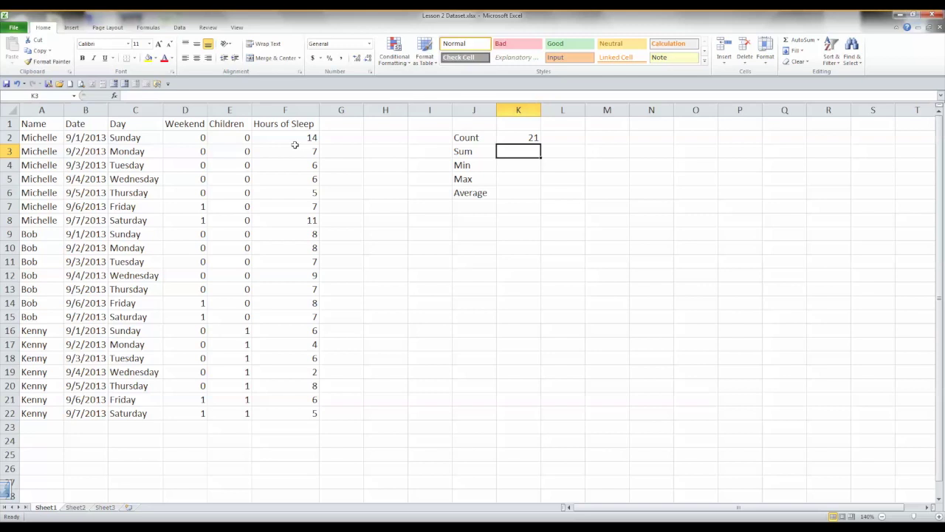
# Enter a SUM formula in K3 that totals the entire Hours of Sleep column, F:F, and check the finished formula
pyautogui.write('=')
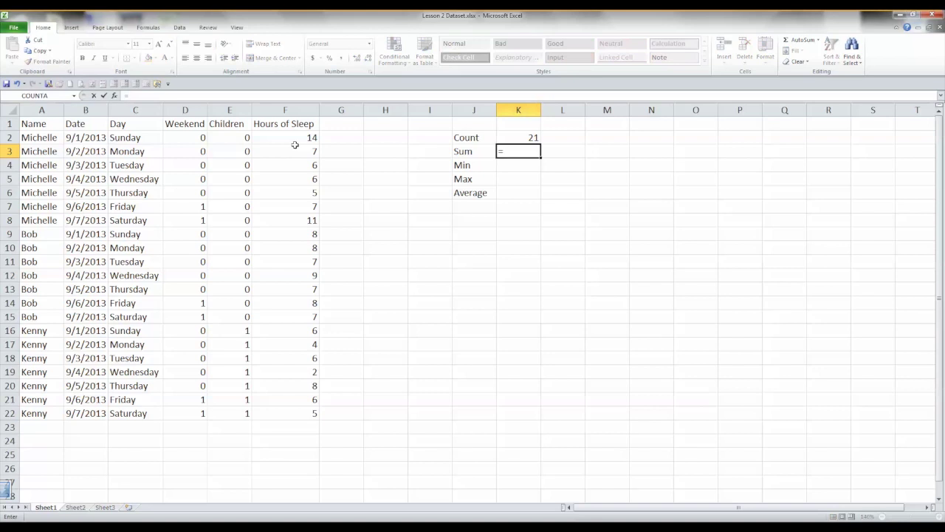
pyautogui.write('su')
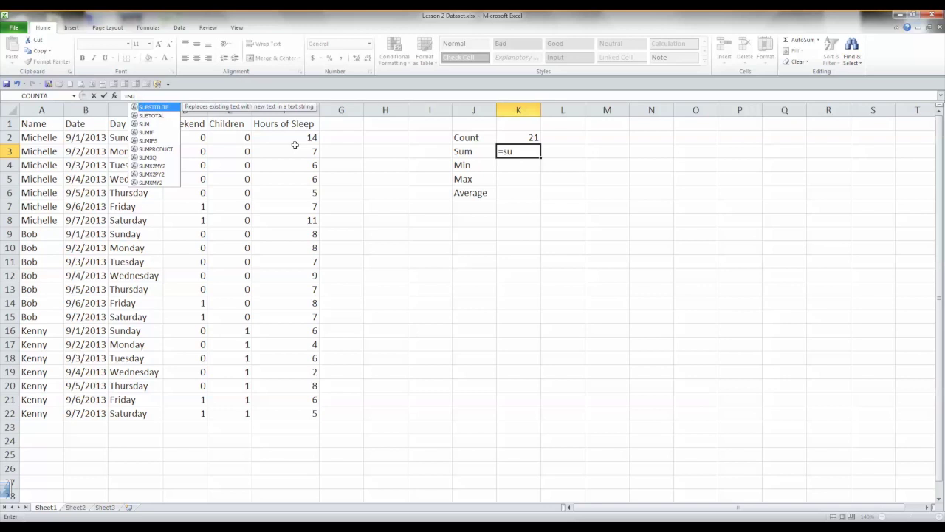
pyautogui.write('m(')
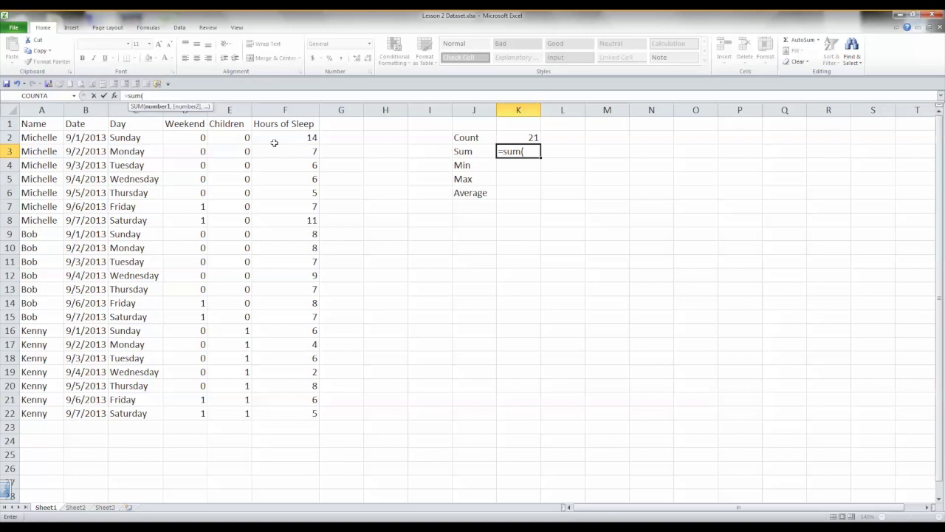
pyautogui.click(291, 108)
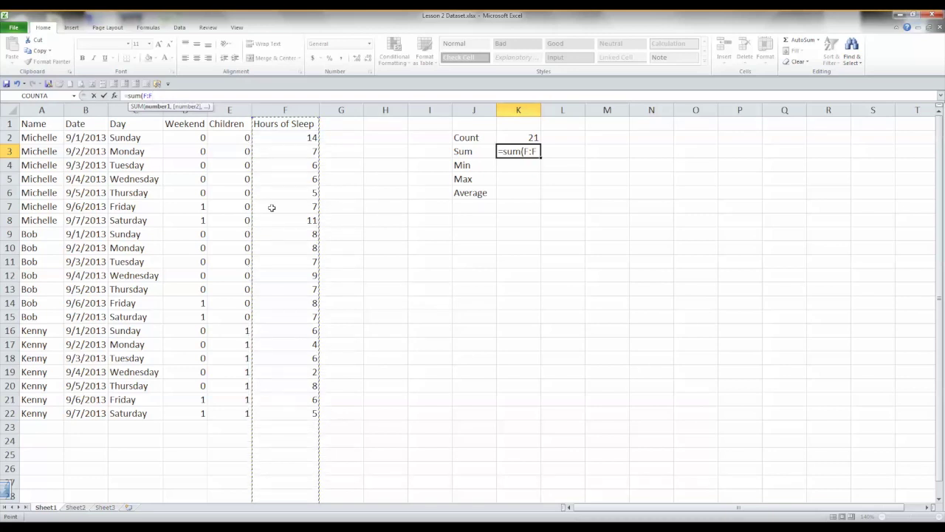
pyautogui.write(')')
pyautogui.press('Return')
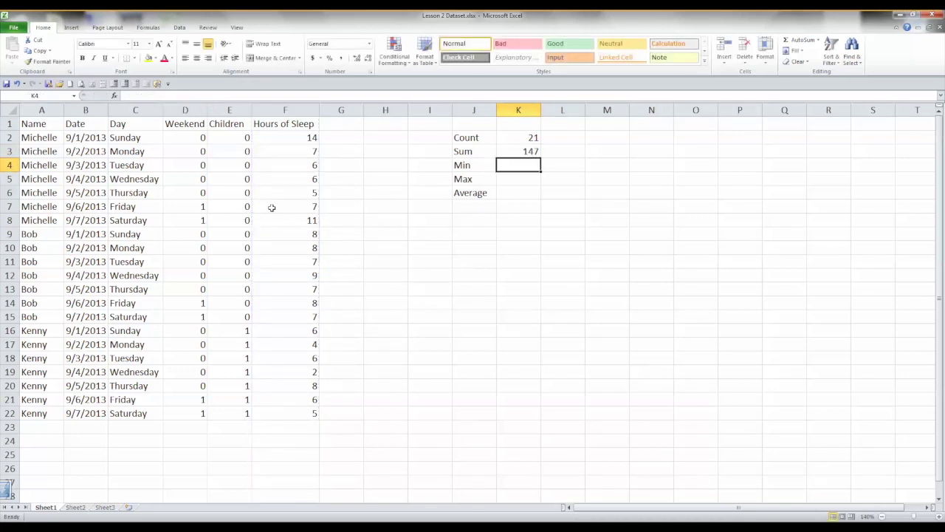
pyautogui.click(519, 153)
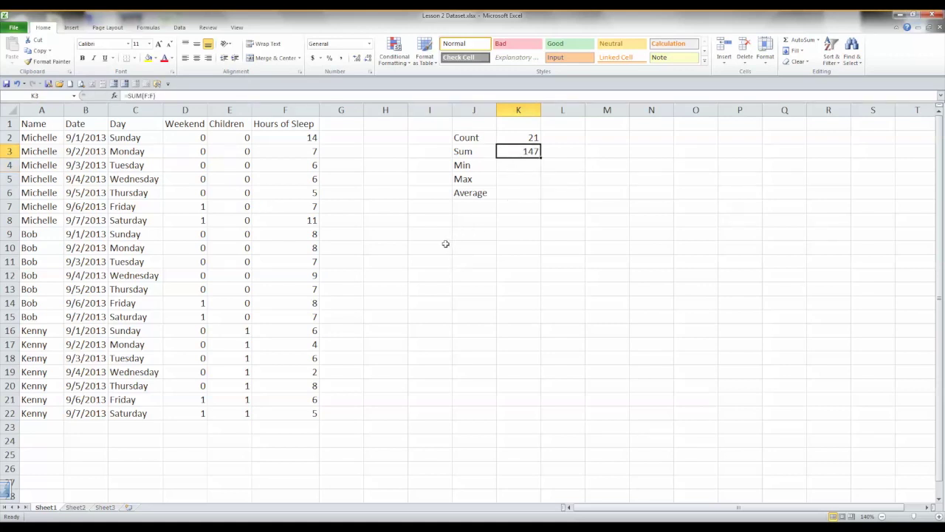
# Enter a MIN formula in K4 over the whole Hours of Sleep column with the absolute reference $F:$F, and highlight row 19
pyautogui.click(525, 163)
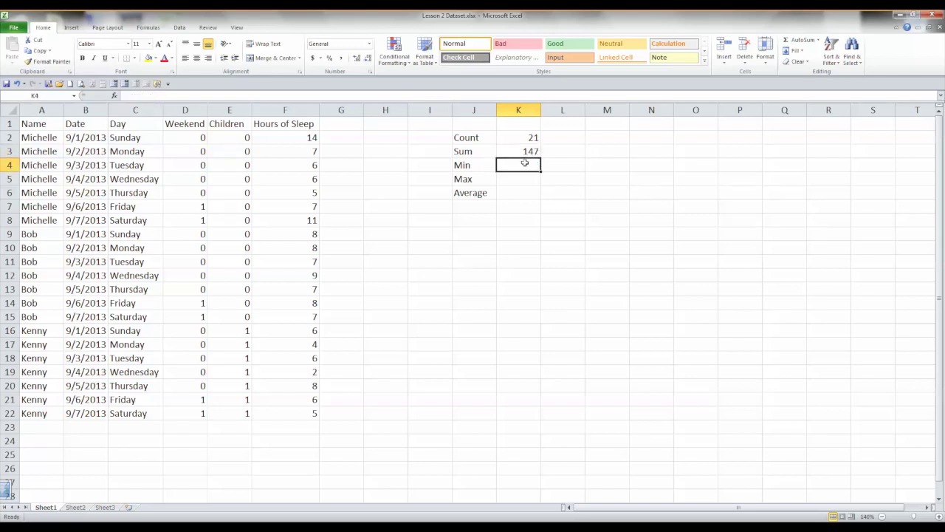
pyautogui.write('=')
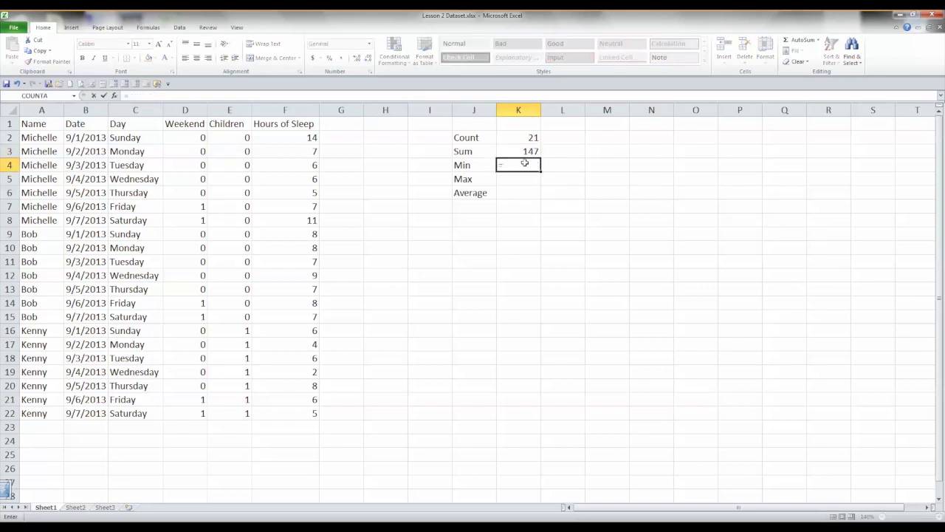
pyautogui.write('min')
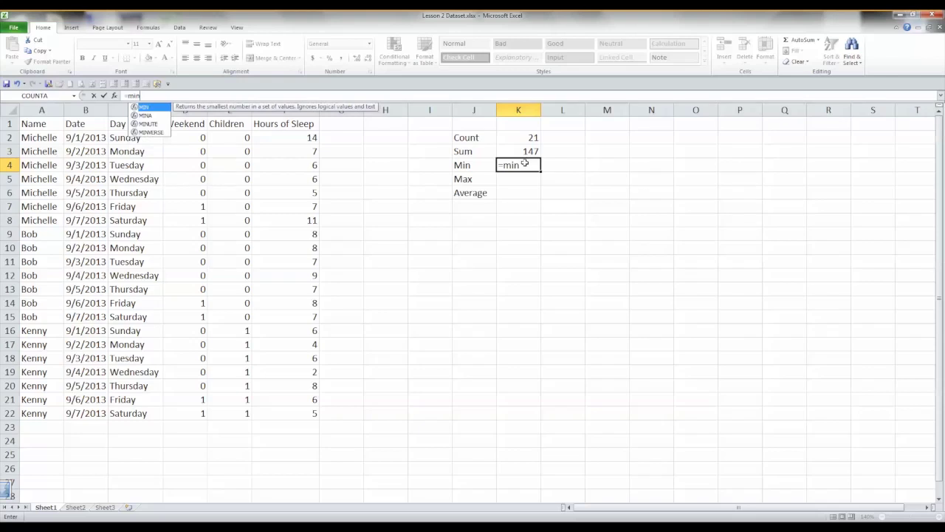
pyautogui.write('(')
pyautogui.click(283, 109)
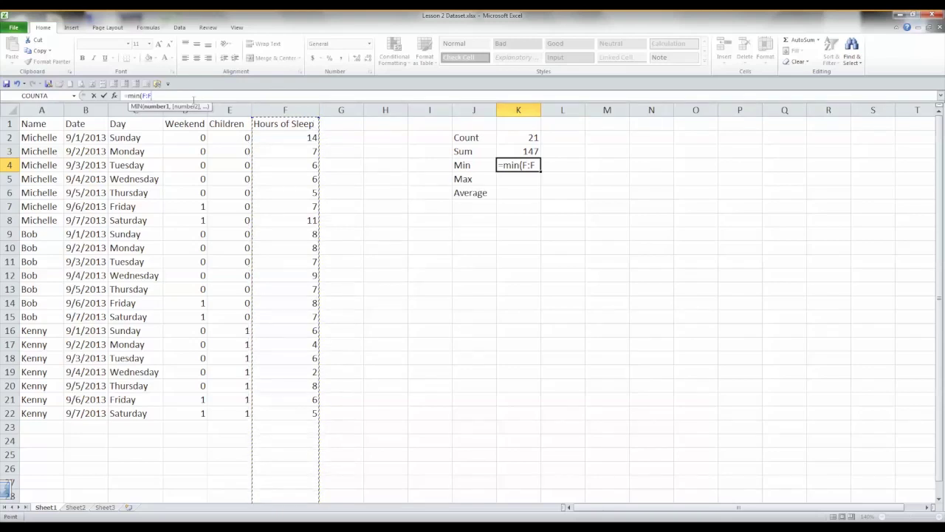
pyautogui.press('F4')
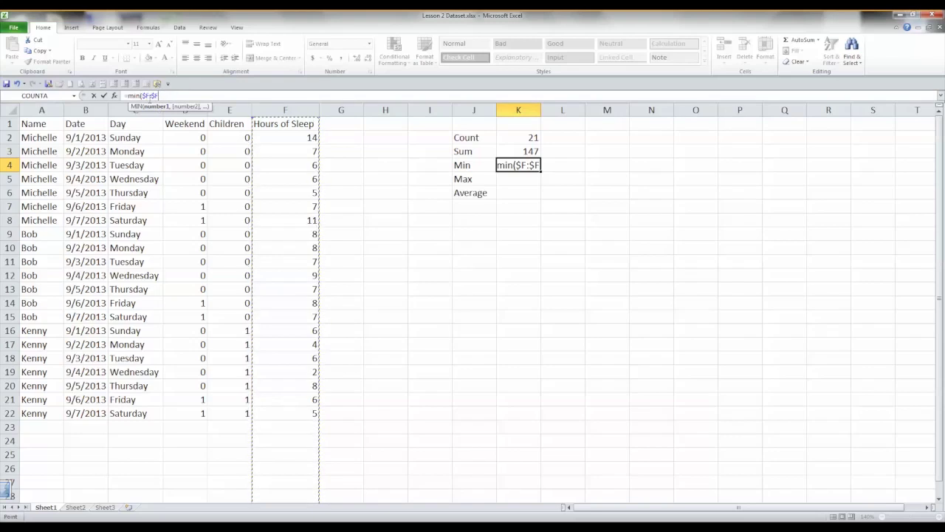
pyautogui.press('F4')
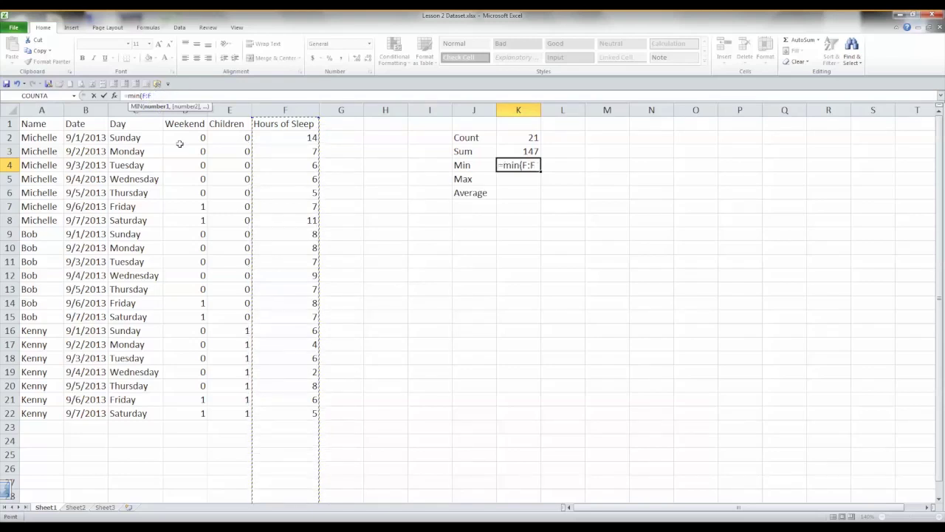
pyautogui.press('F4')
pyautogui.write(')')
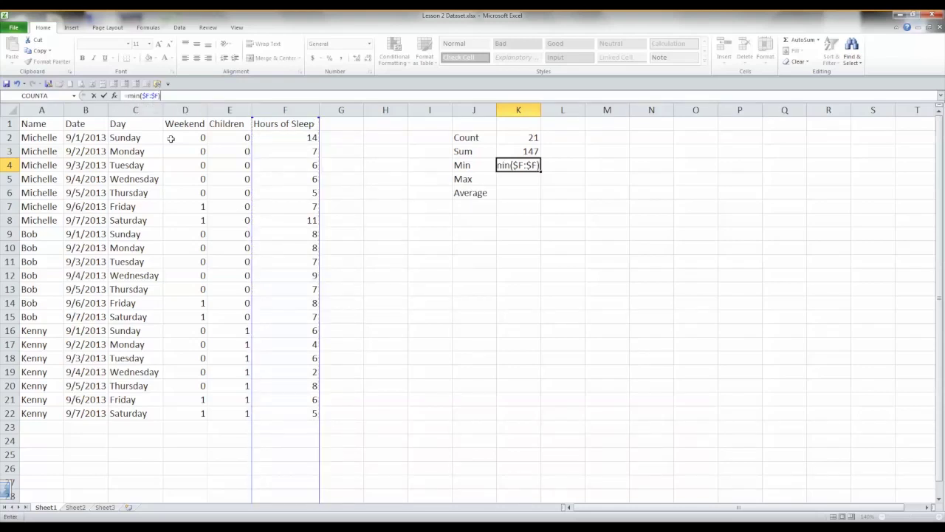
pyautogui.press('Return')
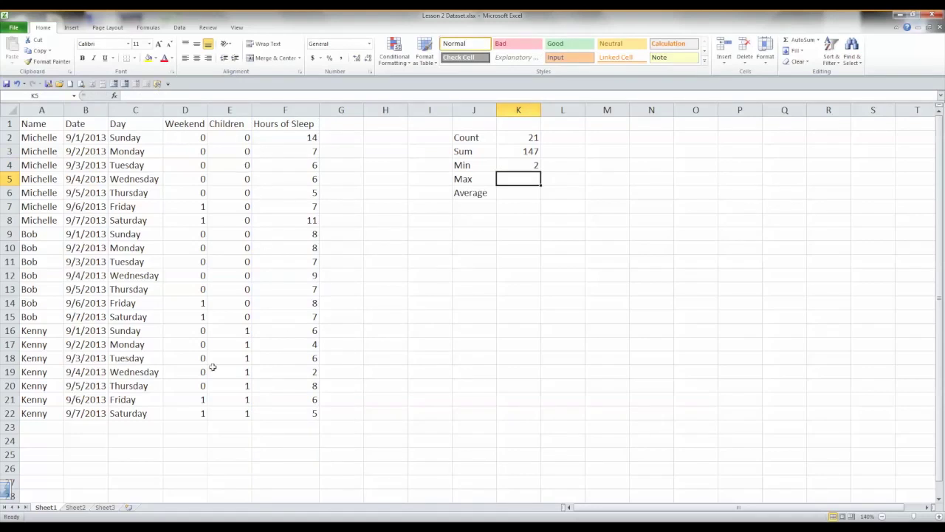
pyautogui.click(7, 371)
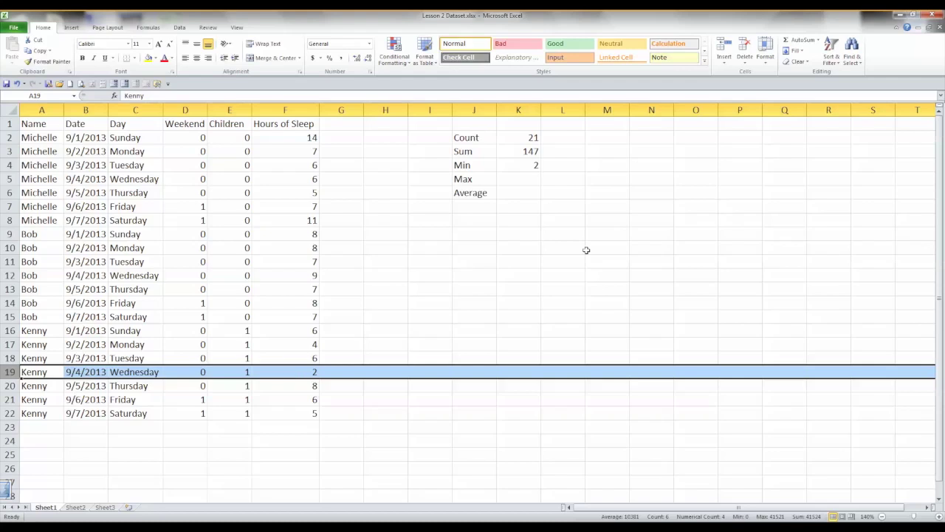
# Begin a MAX formula in K5 with the Hours of Sleep range F2:F22 as its argument
pyautogui.click(525, 183)
pyautogui.write('=')
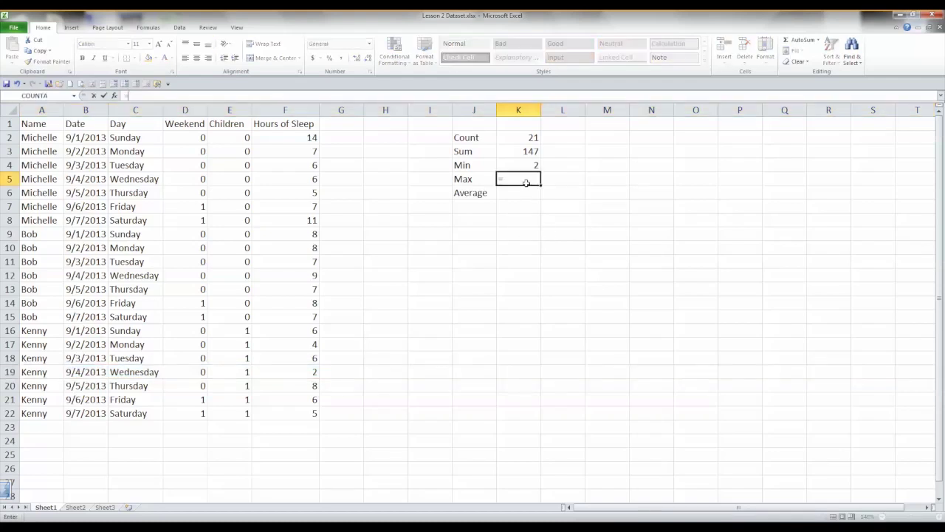
pyautogui.write('max(')
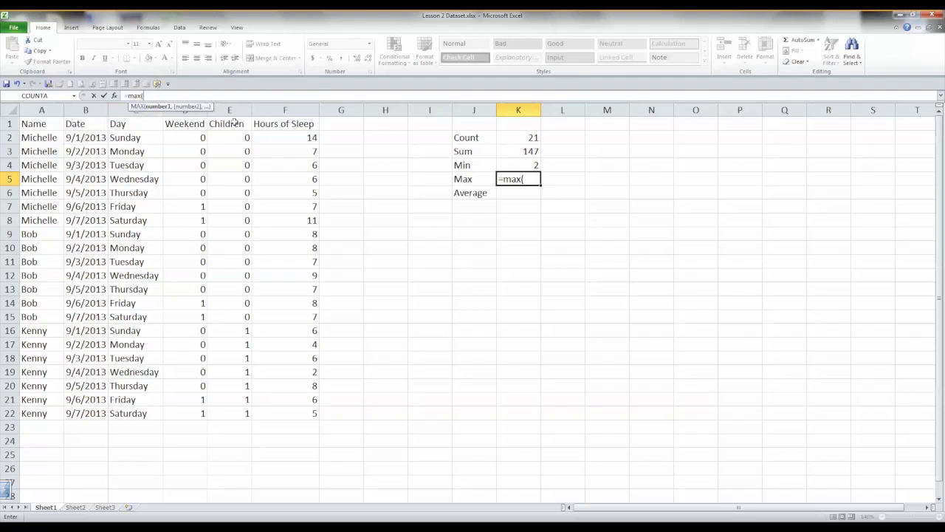
pyautogui.click(291, 139)
pyautogui.moveTo(291, 138); pyautogui.dragTo(275, 406)
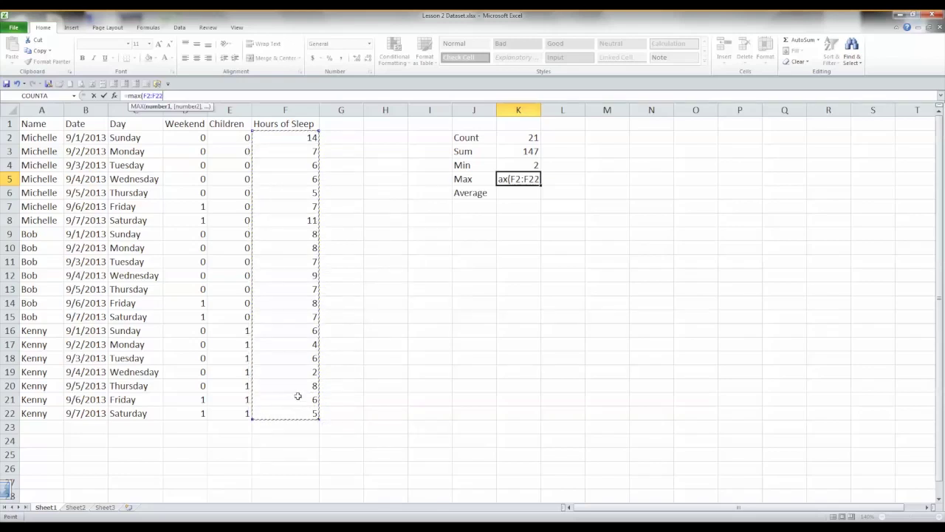
# Make the MAX range absolute as $F$2:$F$22, complete the formula, and highlight the record in A2:F2
pyautogui.press('F4')
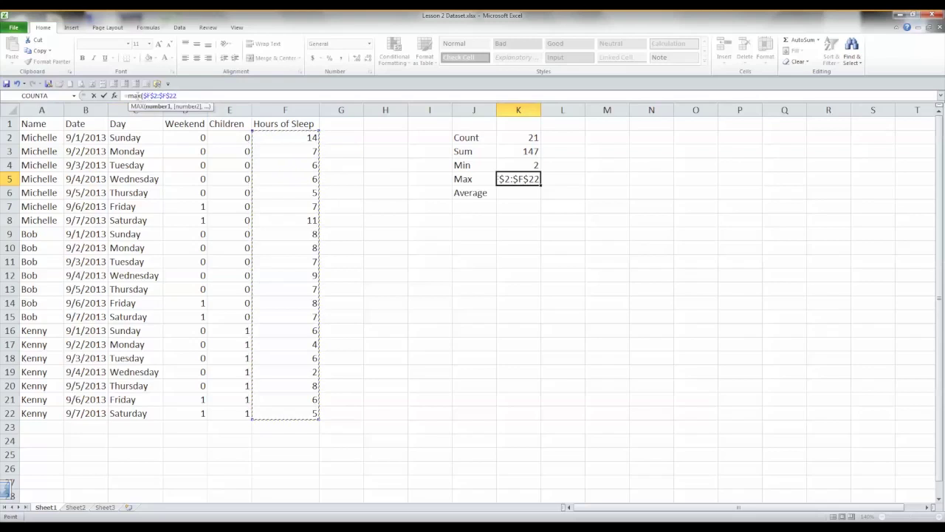
pyautogui.press('F4')
pyautogui.press('F4')
pyautogui.press('F4')
pyautogui.press('F4')
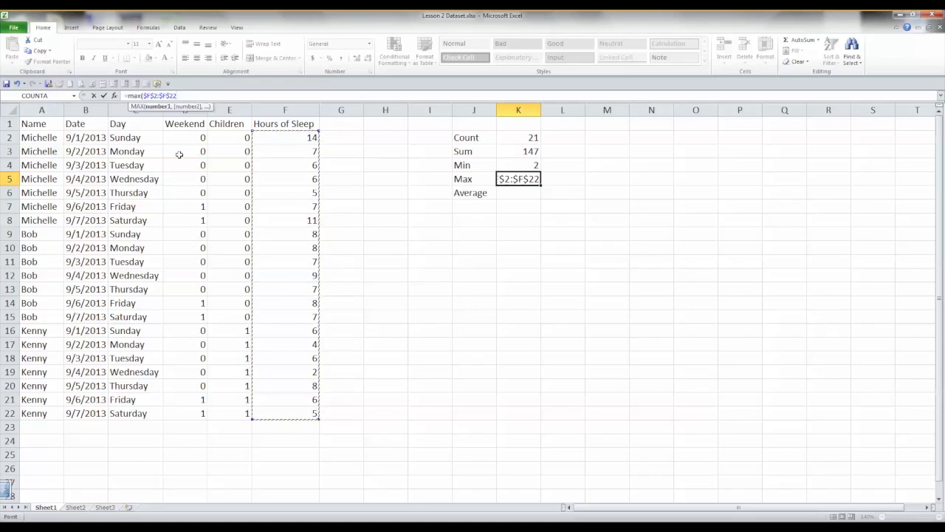
pyautogui.write(')')
pyautogui.press('Return')
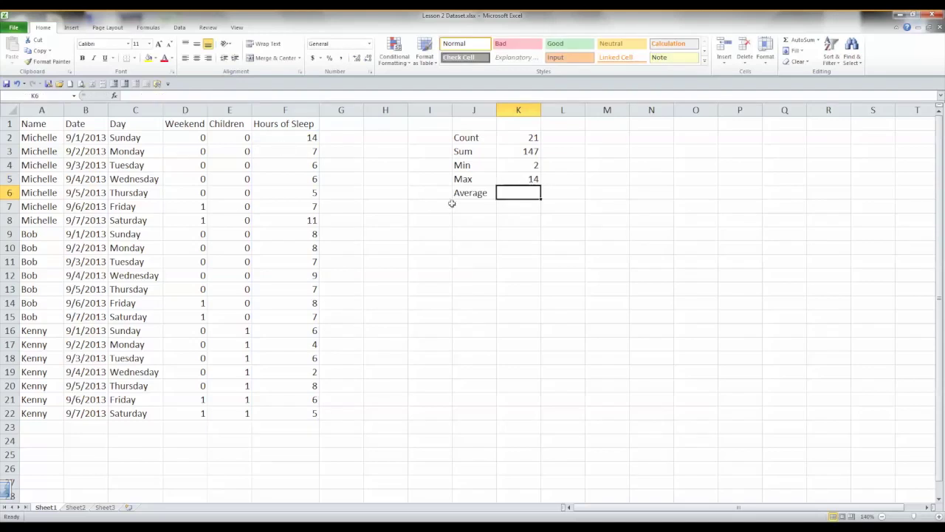
pyautogui.moveTo(32, 135); pyautogui.dragTo(275, 137)
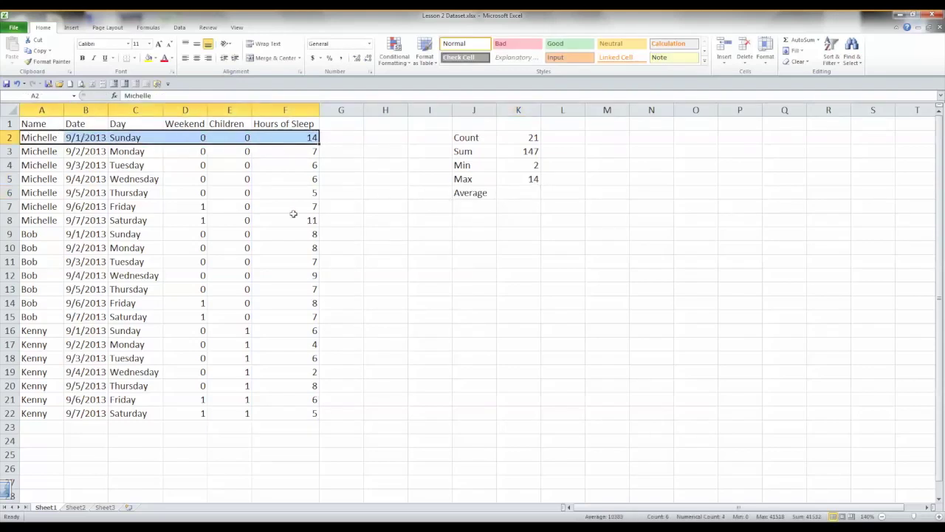
# Enter an AVERAGE formula in K6 over the entire Hours of Sleep column, F:F
pyautogui.click(527, 183)
pyautogui.click(519, 193)
pyautogui.write('=')
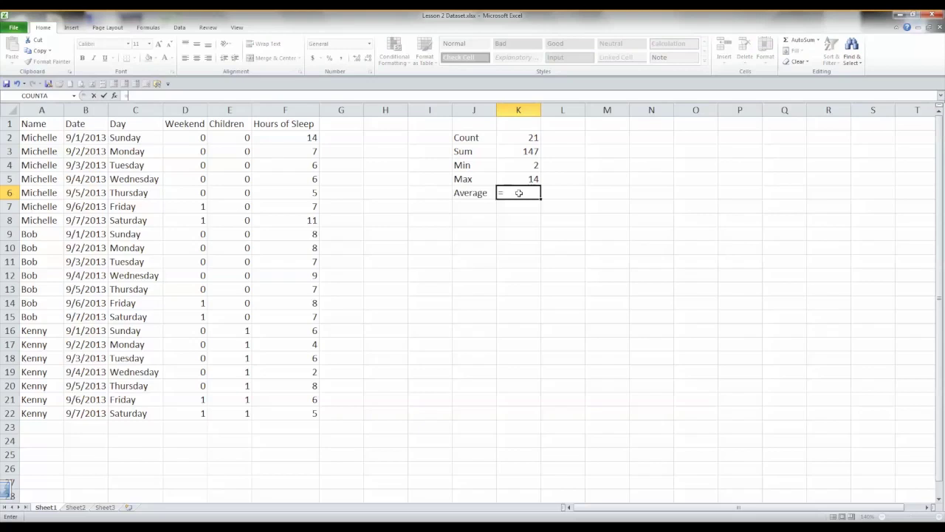
pyautogui.write('av')
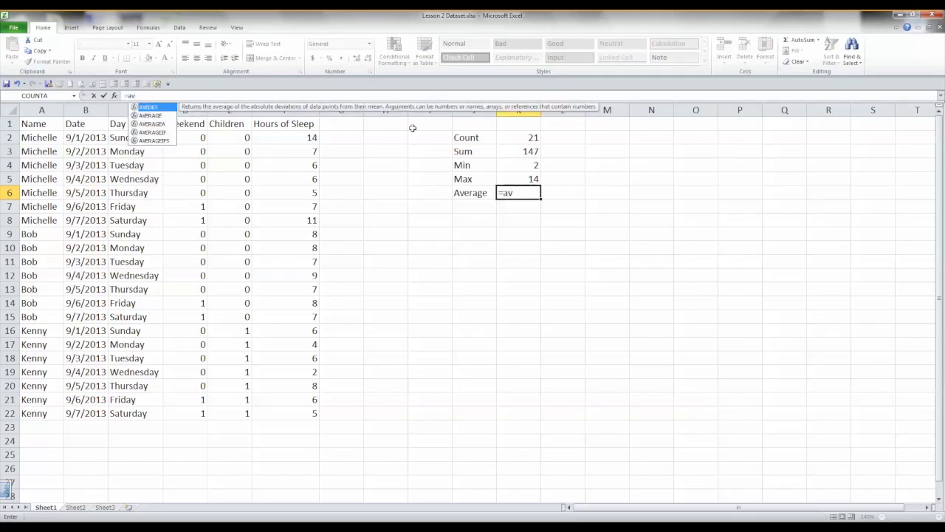
pyautogui.click(150, 116)
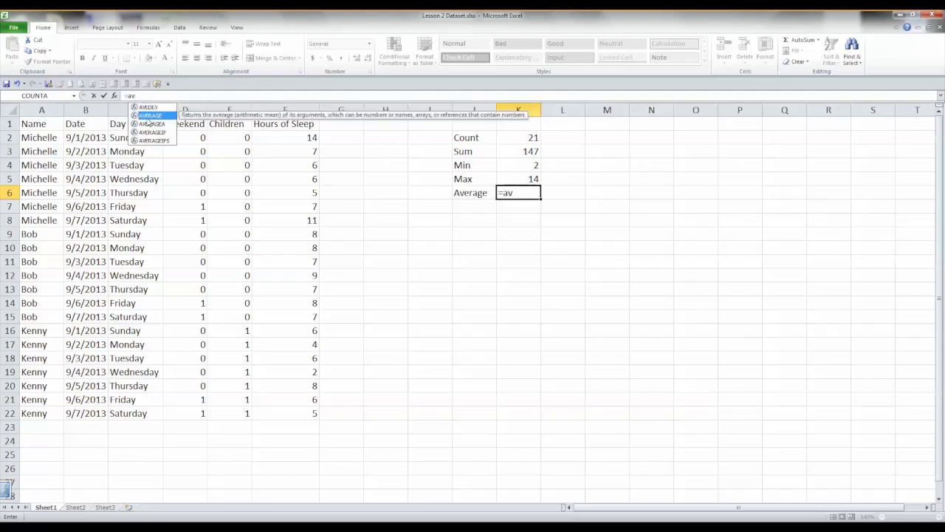
pyautogui.doubleClick(151, 116)
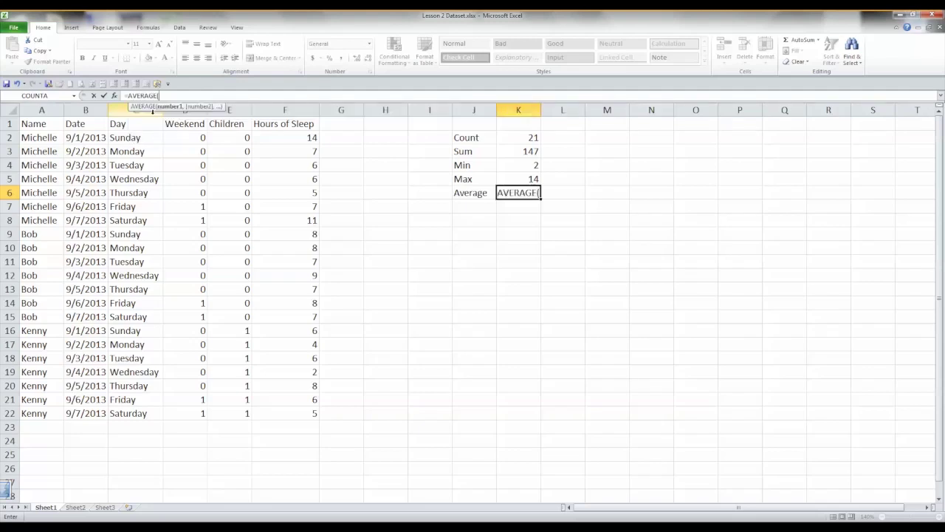
pyautogui.click(282, 103)
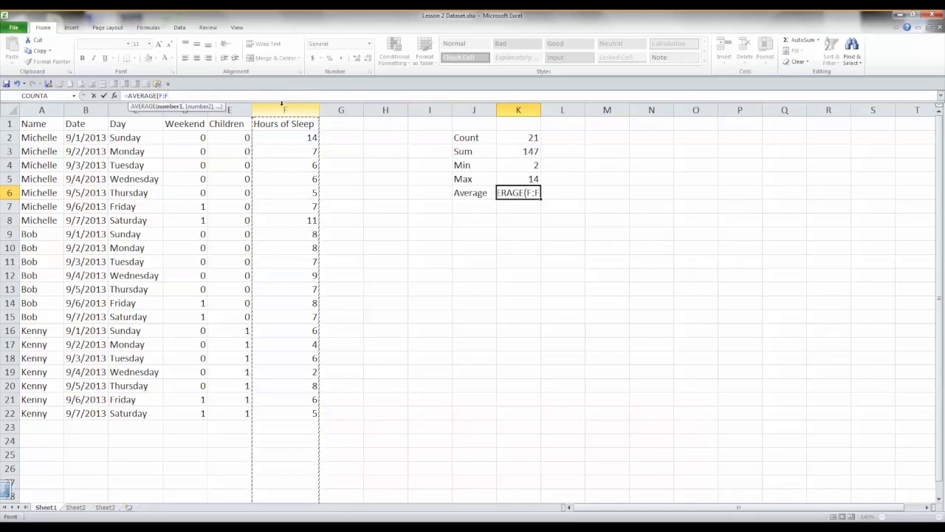
pyautogui.write(')')
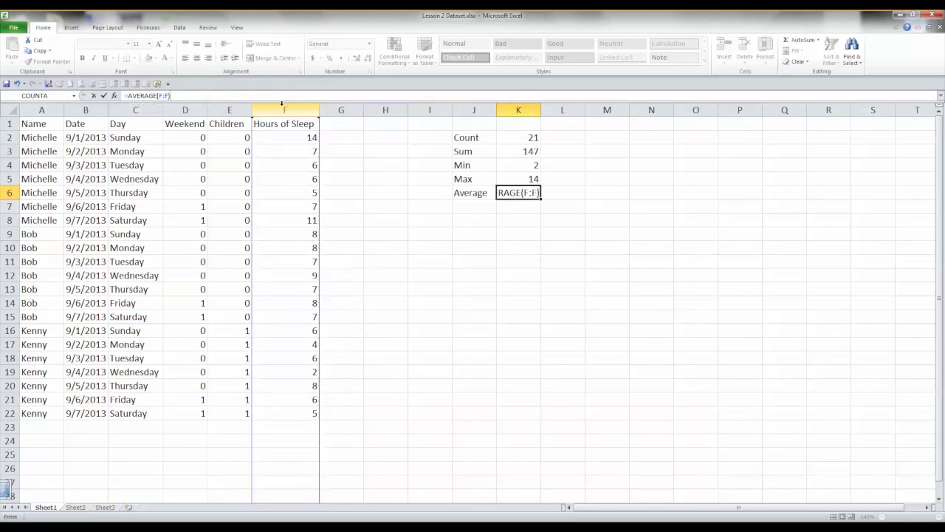
pyautogui.press('Return')
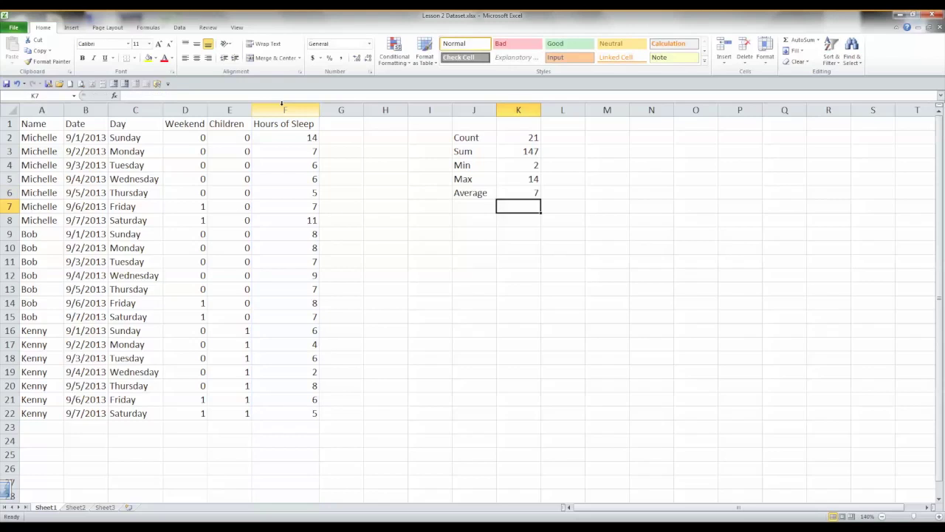